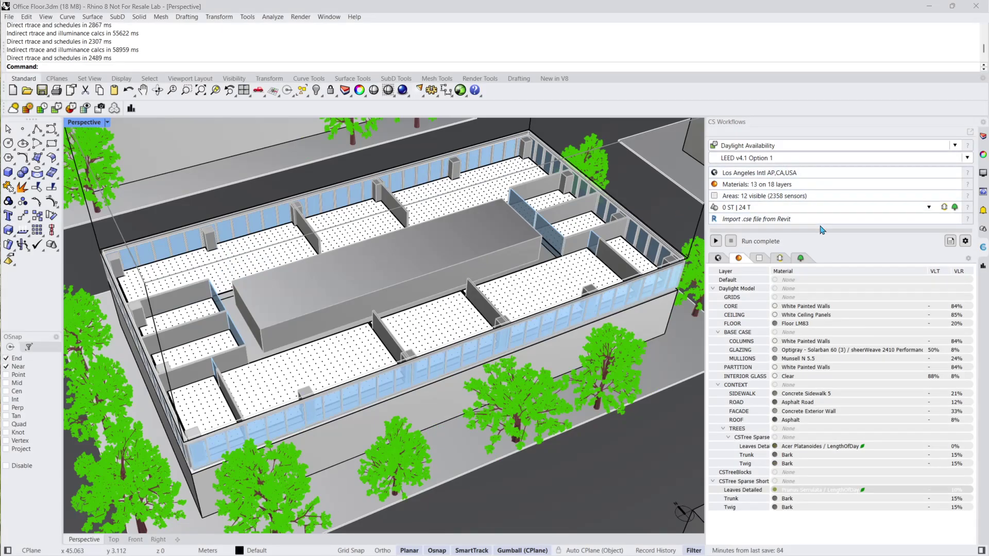
Run the LEED v4.1 daylight availability simulation and zoom onto the 70.5% sDA, 25.2% ASE floor results.
left_click(716, 241)
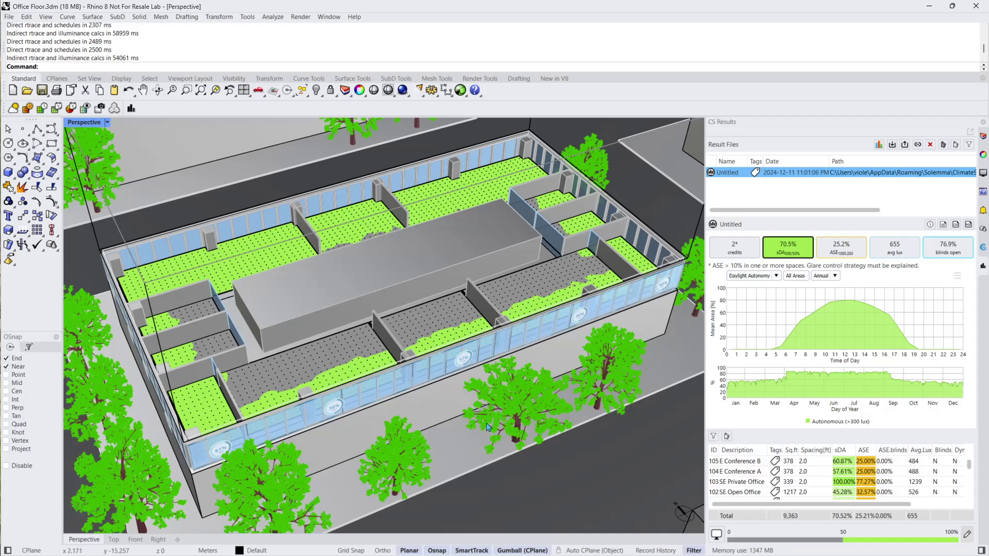
scroll(469, 438, "up", 1)
scroll(469, 438, "up", 1)
scroll(471, 439, "up", 2)
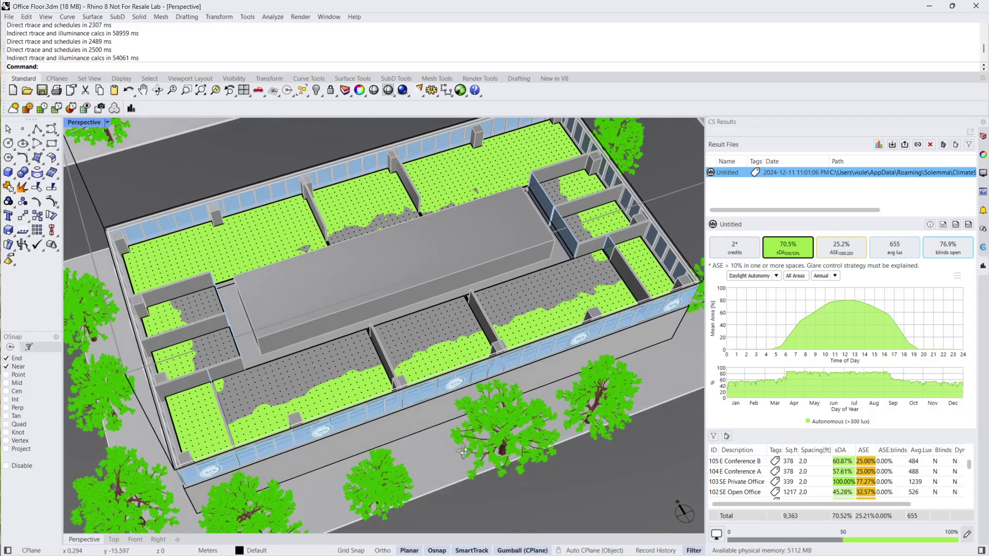
scroll(472, 439, "down", 2)
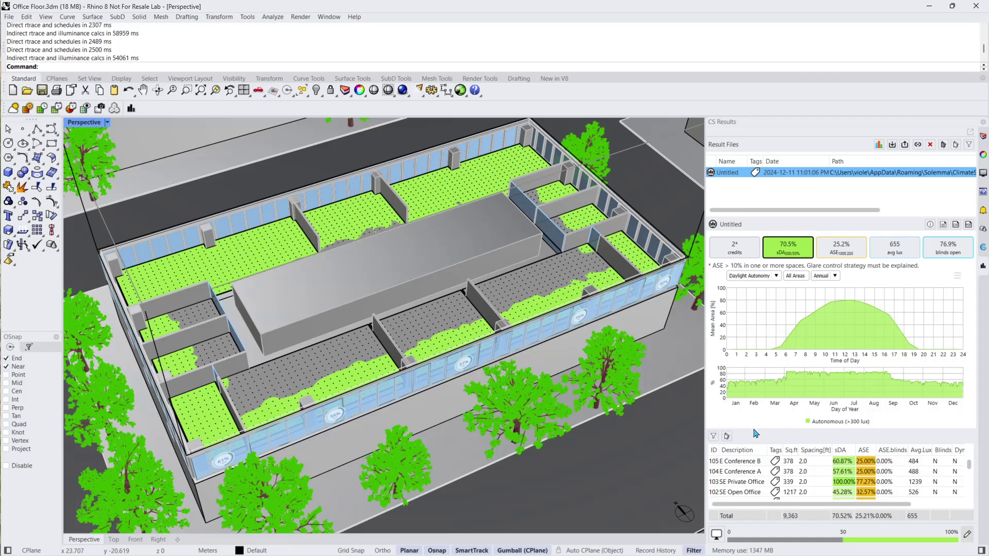
Enlarge the room results table and filter results to the 101 Reception room.
left_click_drag(756, 434, 755, 416)
scroll(741, 479, "down", 1)
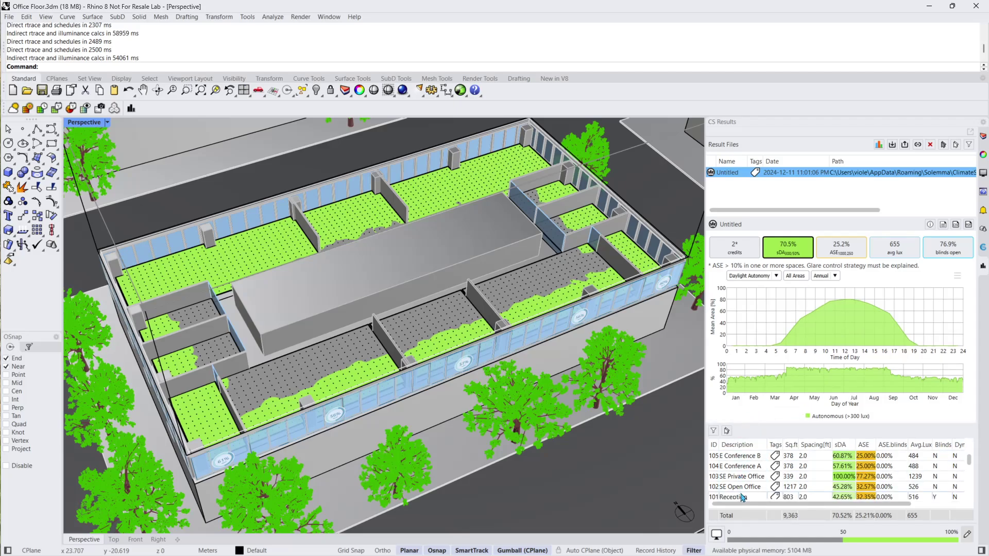
left_click(722, 487)
right_click_drag(530, 399, 525, 417)
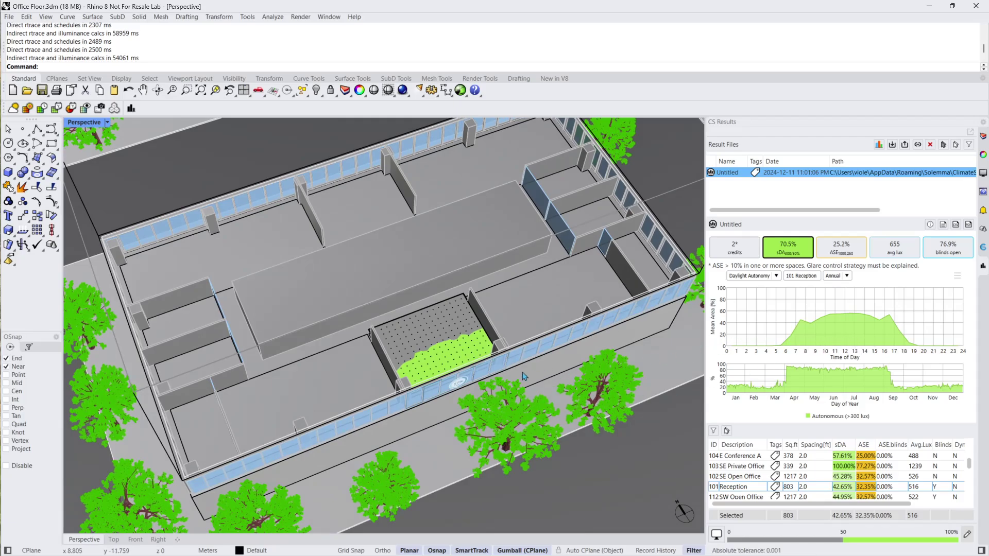
Inspect individual Reception sensors' daylight autonomy charts, then scroll through the room table.
left_click(464, 344)
mouse_move(419, 336)
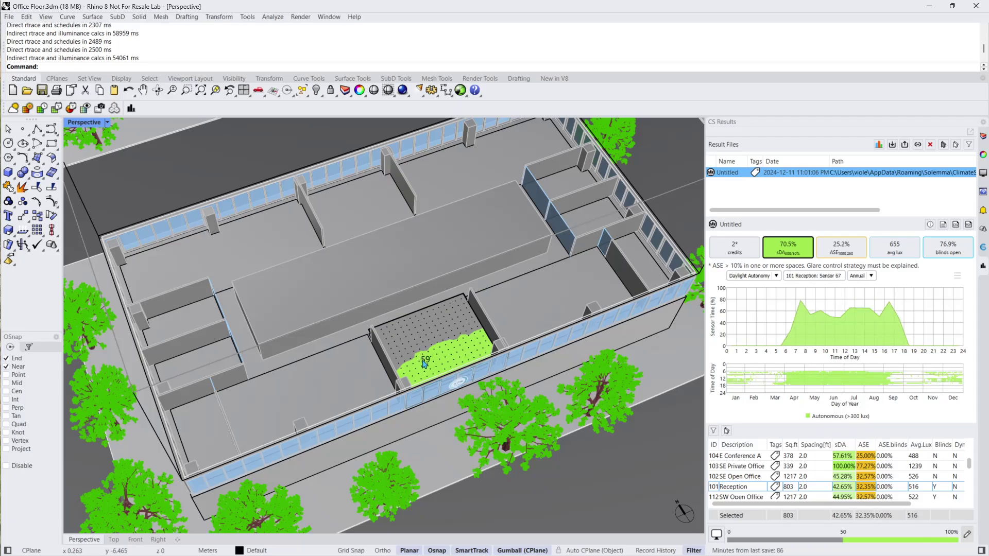
mouse_move(435, 364)
mouse_move(468, 354)
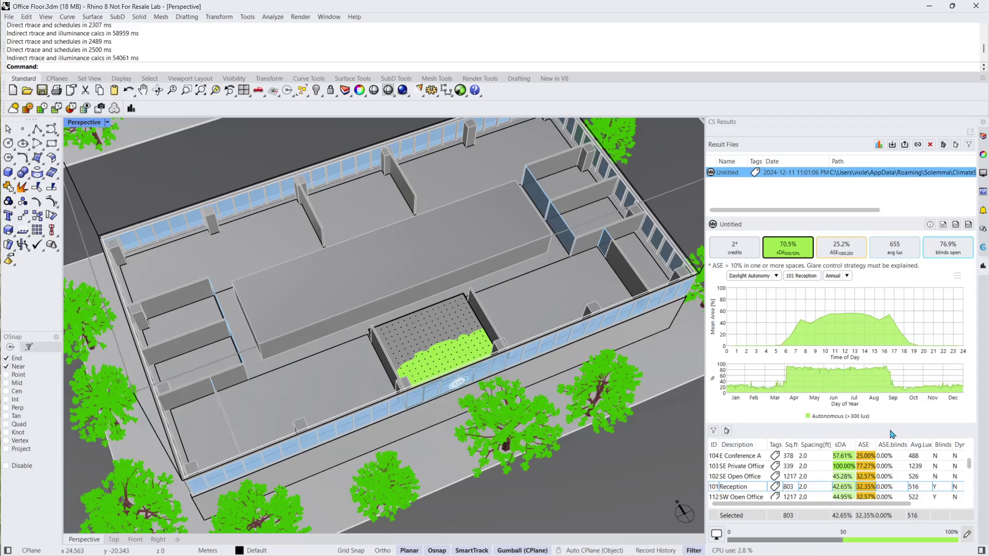
left_click_drag(863, 508, 884, 509)
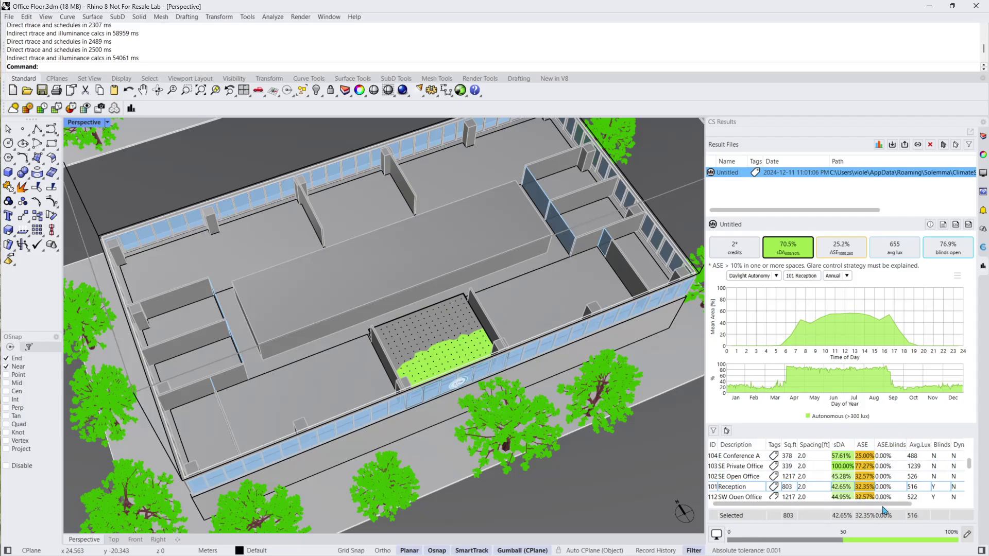
left_click(919, 507)
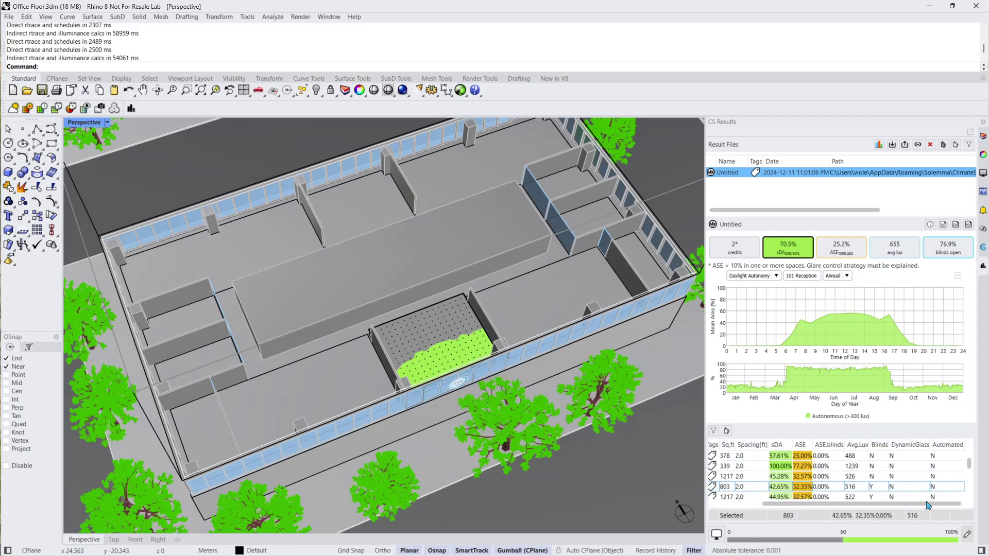
left_click_drag(854, 509, 785, 510)
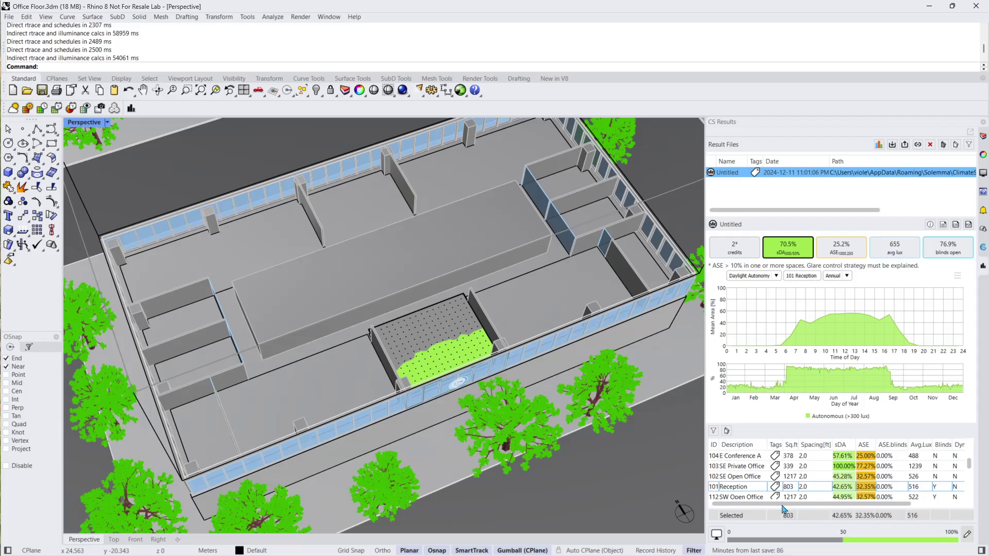
Show ASE results for all areas, inspect sensors, and zoom onto the 56% blinds-open facade label.
left_click(727, 431)
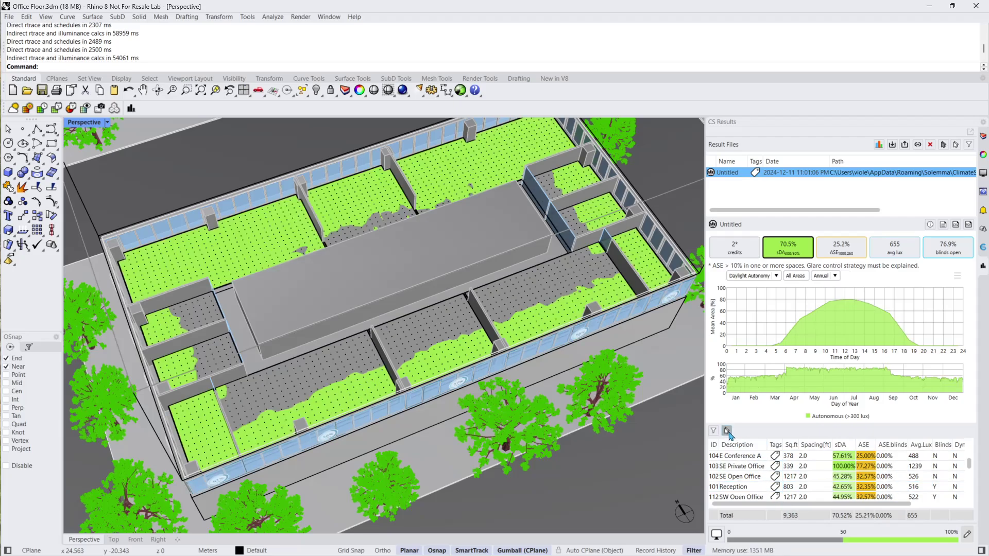
left_click(827, 251)
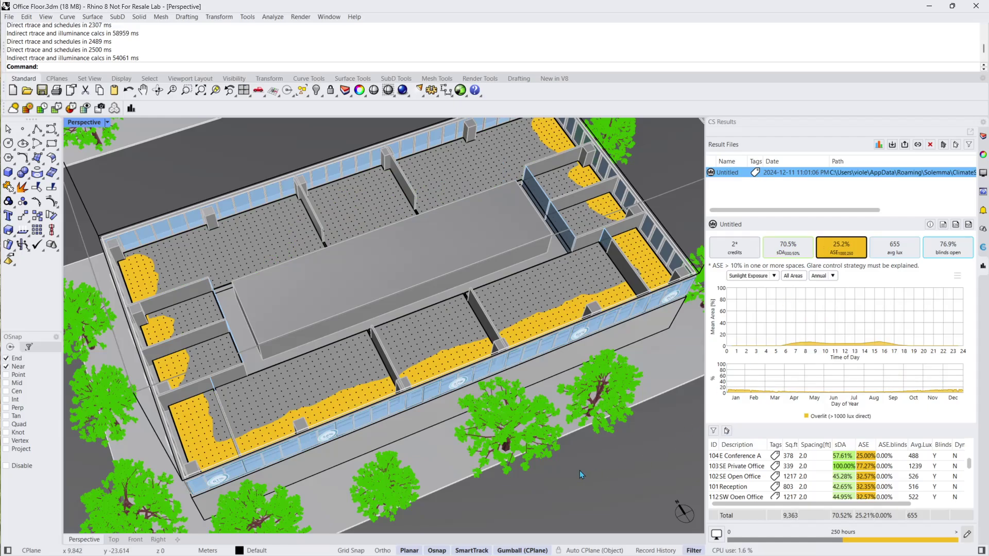
left_click(488, 352)
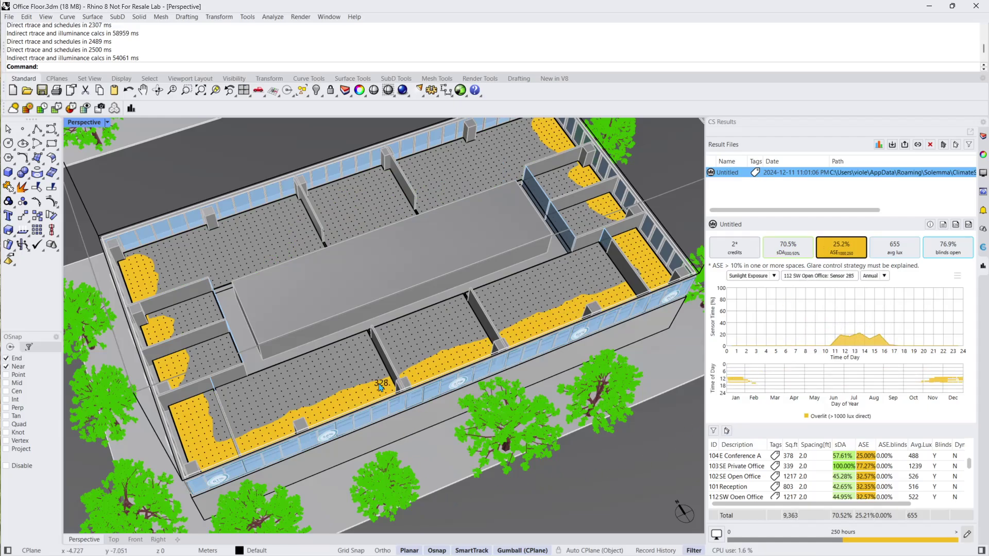
mouse_move(349, 403)
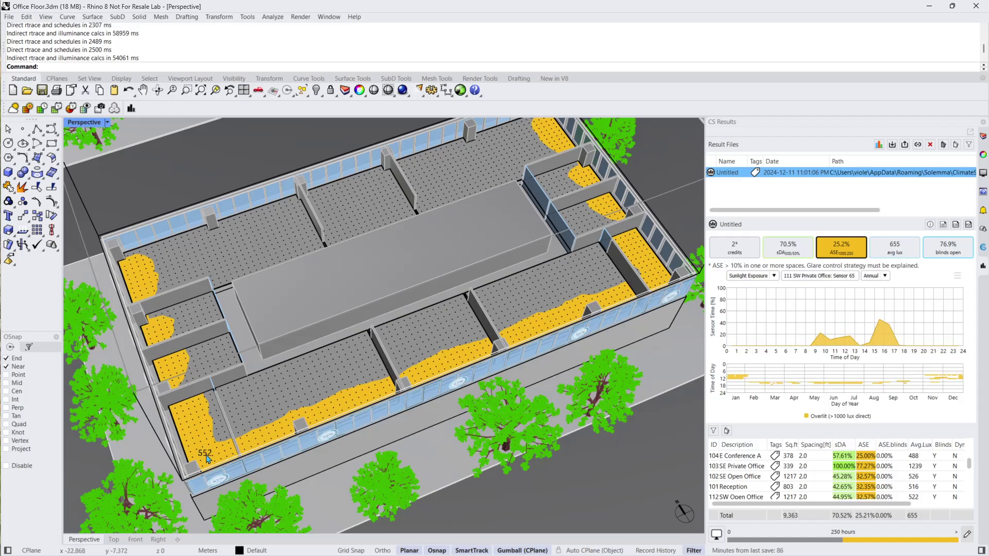
mouse_move(204, 447)
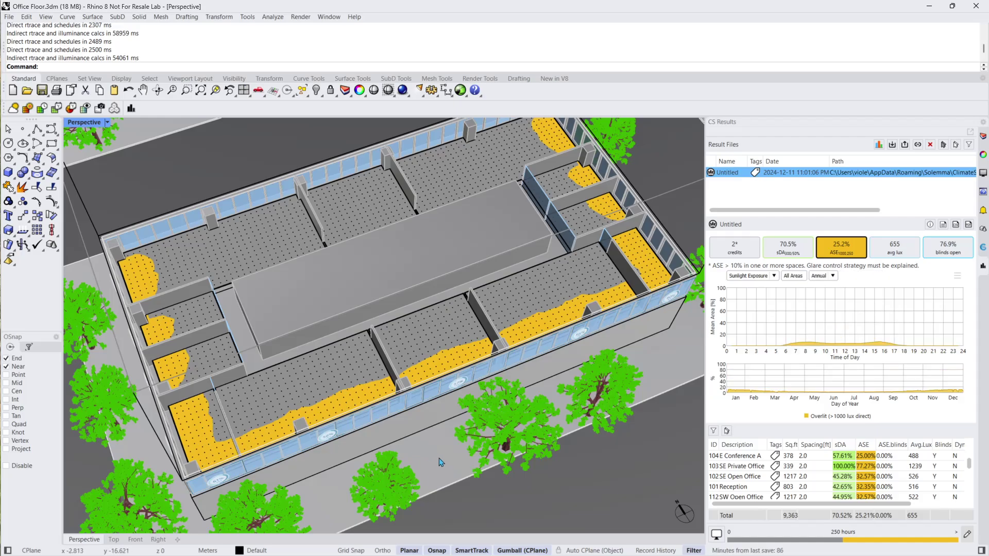
right_click_drag(435, 461, 430, 423)
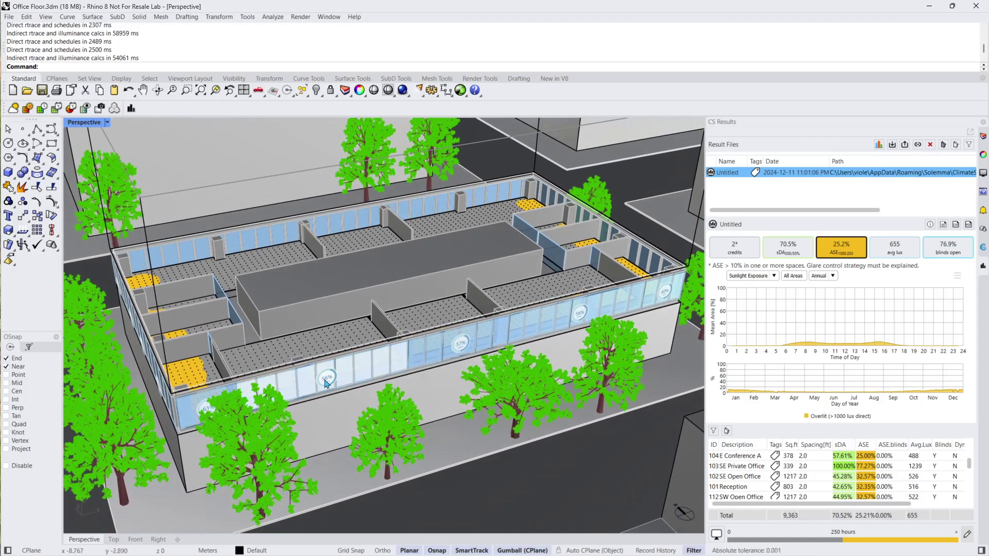
scroll(326, 383, "up", 5)
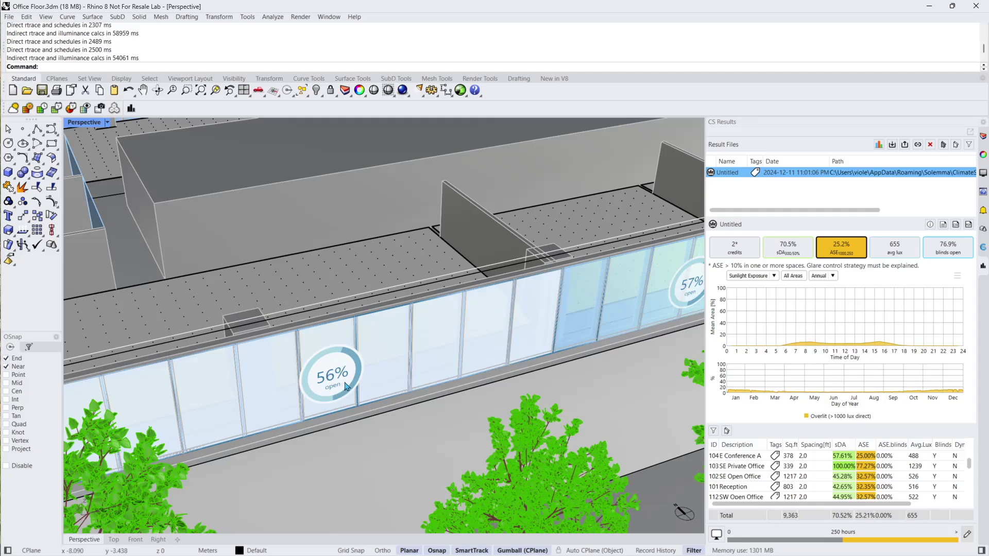
Display blinds-open results (76.9% open) for All Window Groups with the office floor centred.
left_click(345, 384)
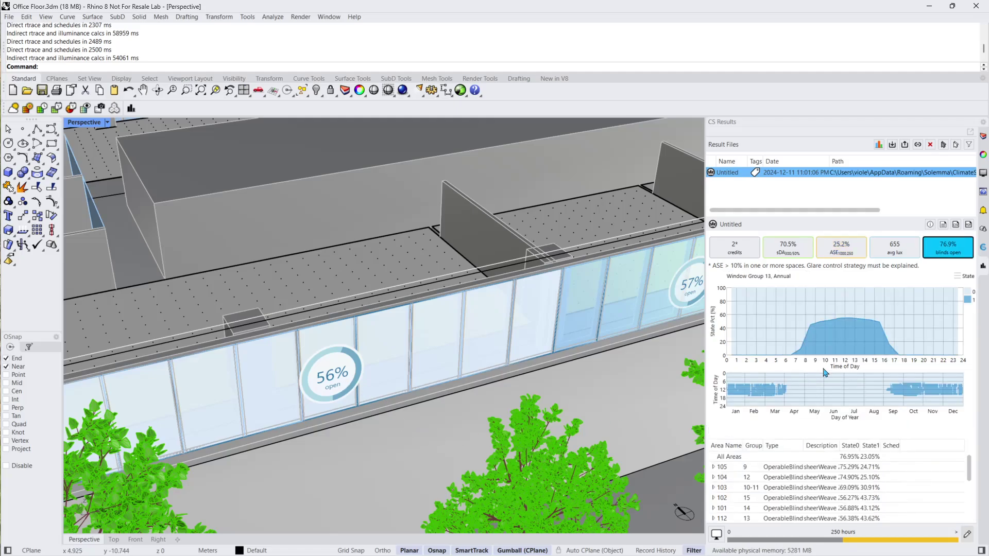
mouse_move(835, 323)
scroll(493, 456, "down", 3)
scroll(494, 456, "down", 3)
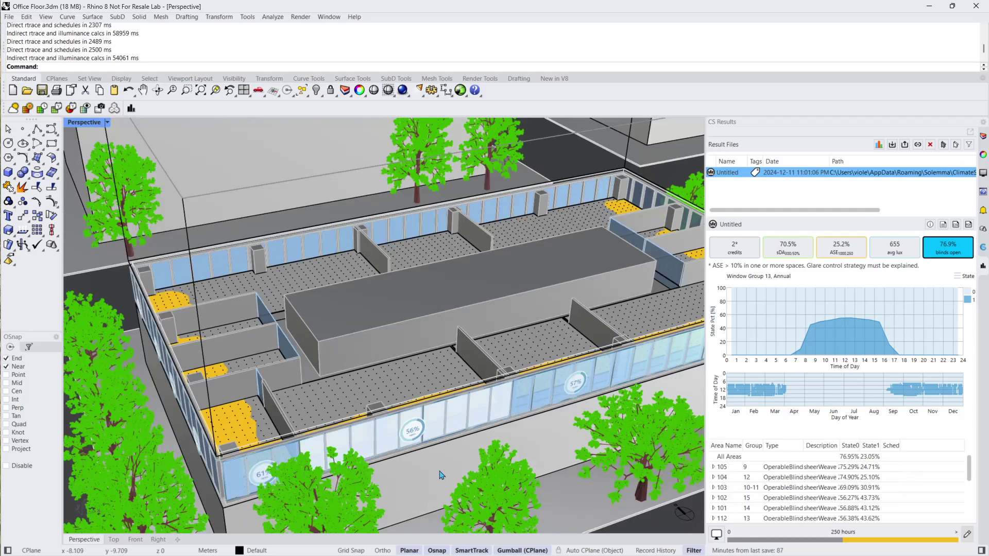
right_click_drag(440, 470, 381, 457, "shift")
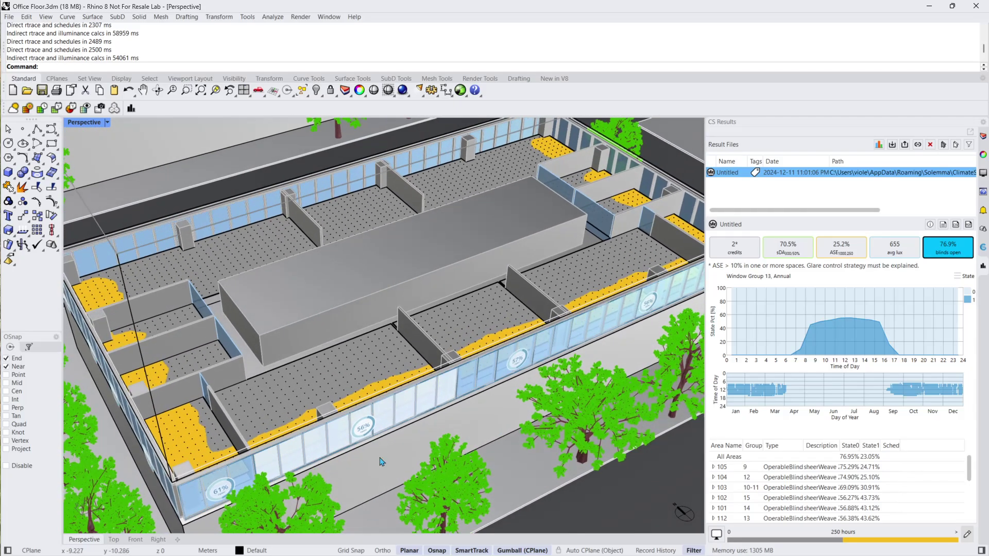
left_click(509, 468)
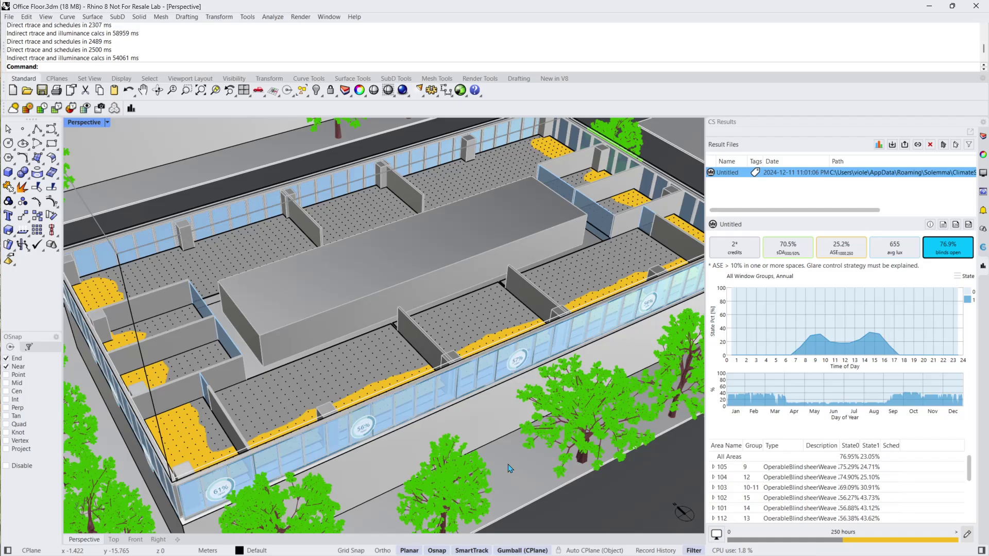
mouse_move(831, 290)
Rename the simulation result to 'base_case'.
left_click(728, 173)
type("base_case")
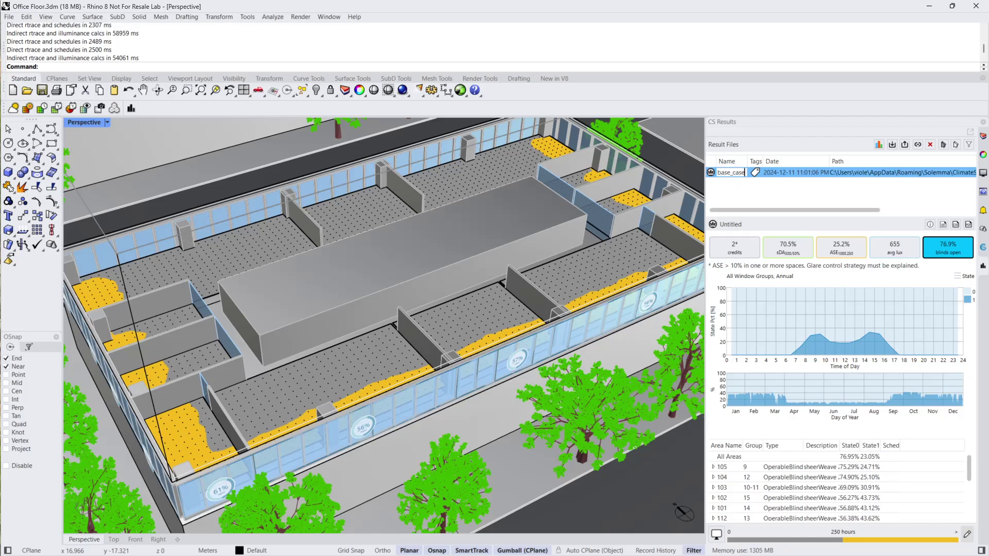
key("Return")
left_click(956, 145)
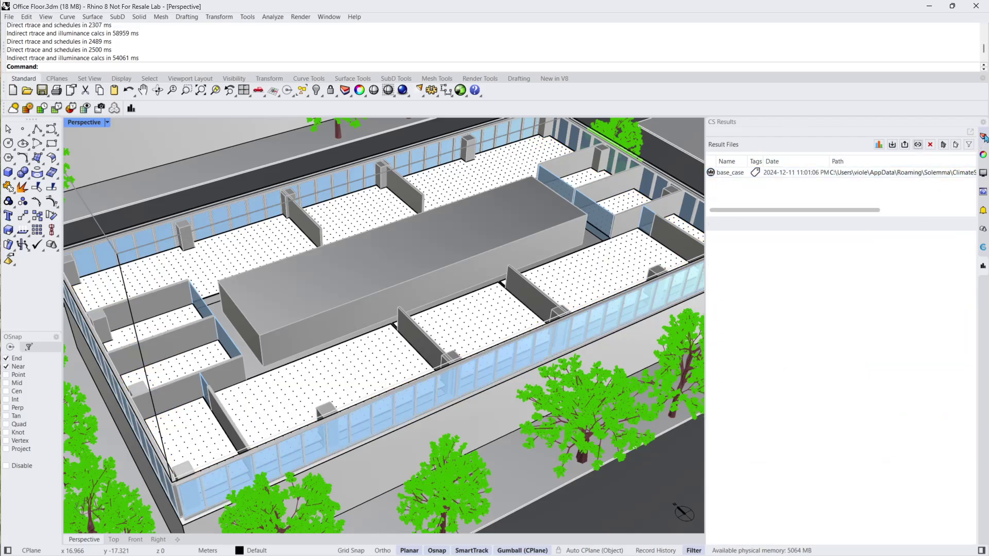
Switch the facade layers to the OPT 1 recessed-window facade and tilt the view onto the floor.
left_click(983, 137)
left_click(813, 242)
left_click(813, 233)
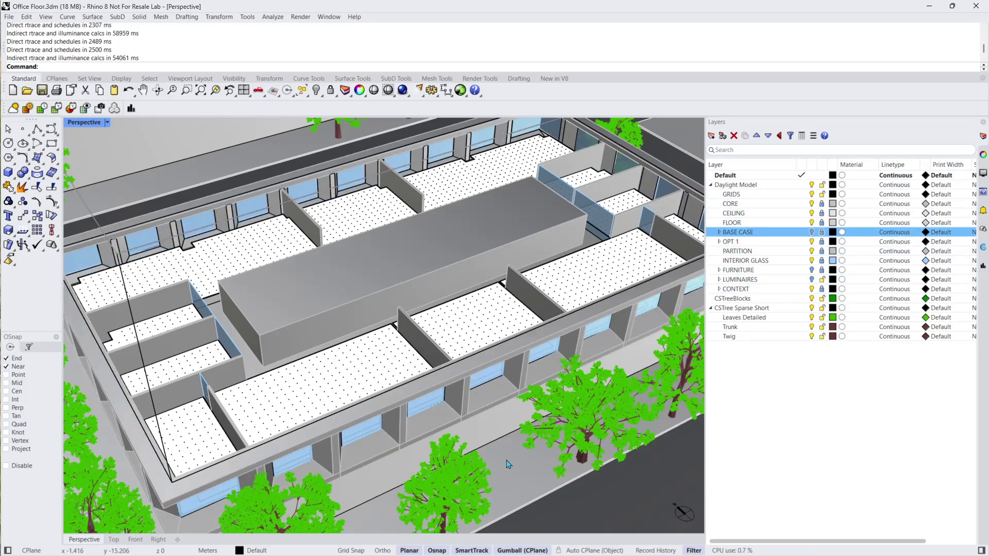
right_click_drag(500, 330, 501, 424)
scroll(499, 360, "up", 6)
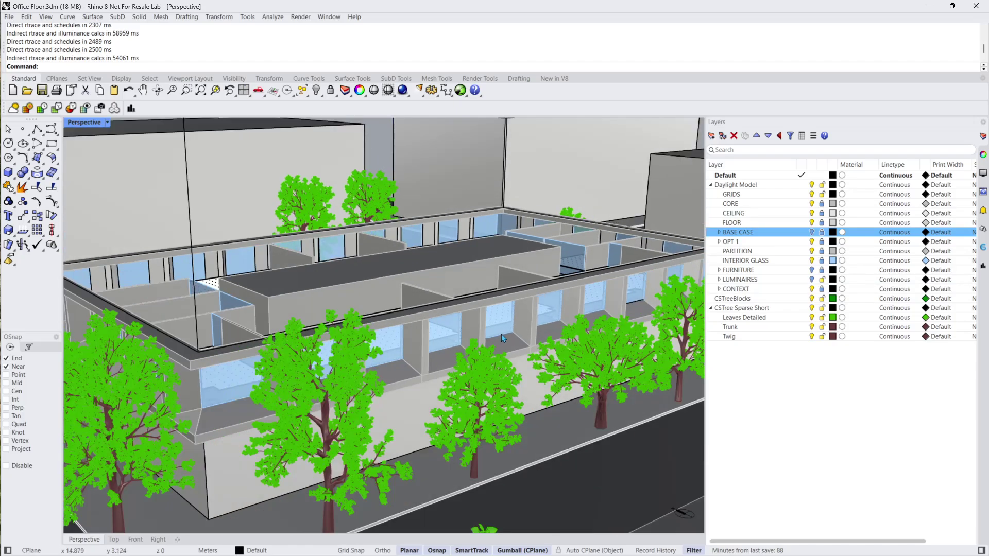
right_click_drag(497, 337, 438, 389)
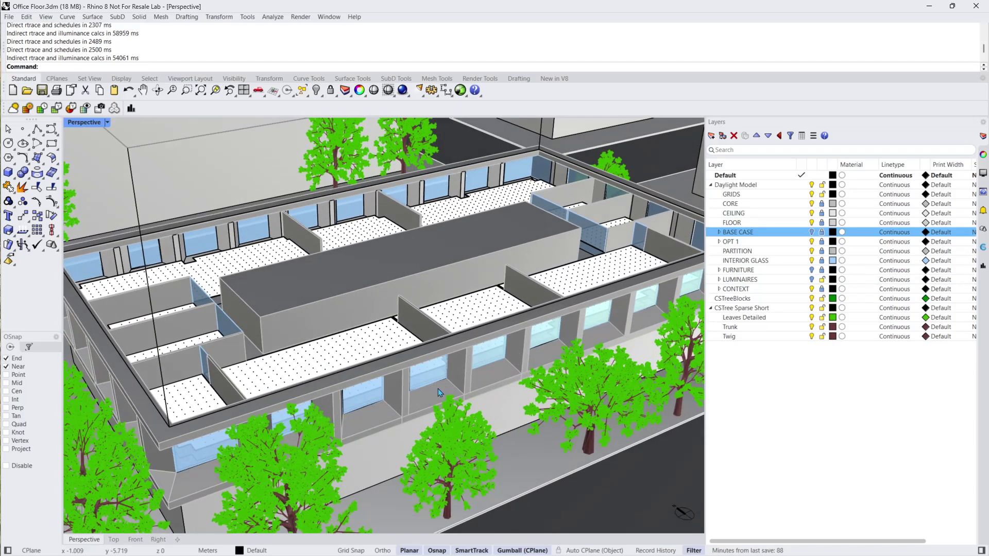
Check a layer's material in the Daylight Availability workflow and run it, giving 79.9% sDA, 9.6% ASE.
left_click(982, 248)
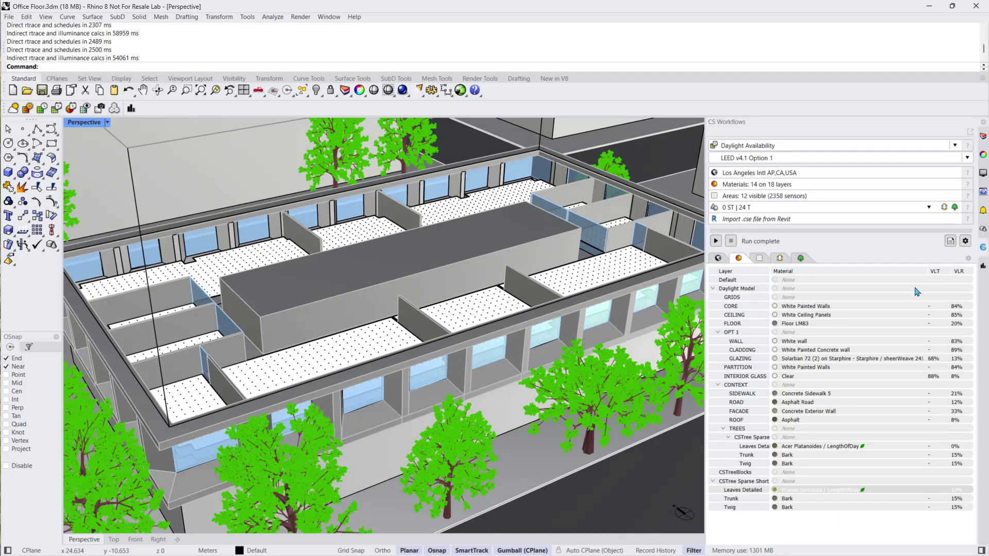
left_click(803, 360)
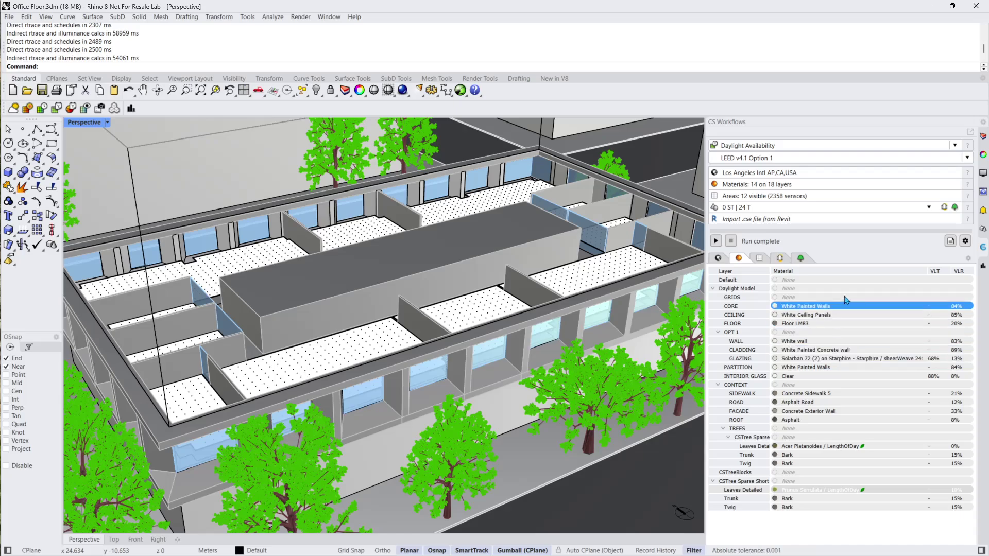
left_click(717, 241)
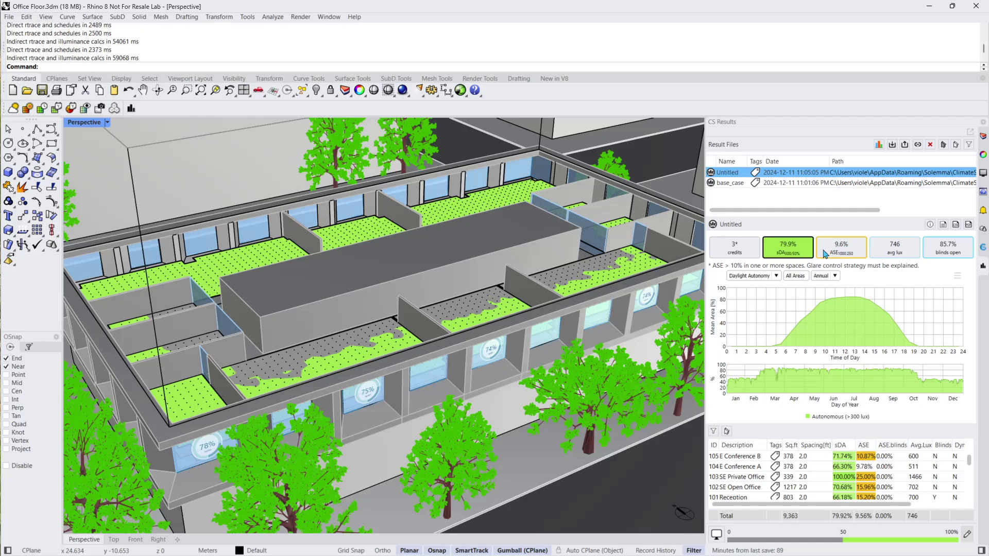
Rename the Untitled result to 'option1'.
double_click(727, 173)
type("option1")
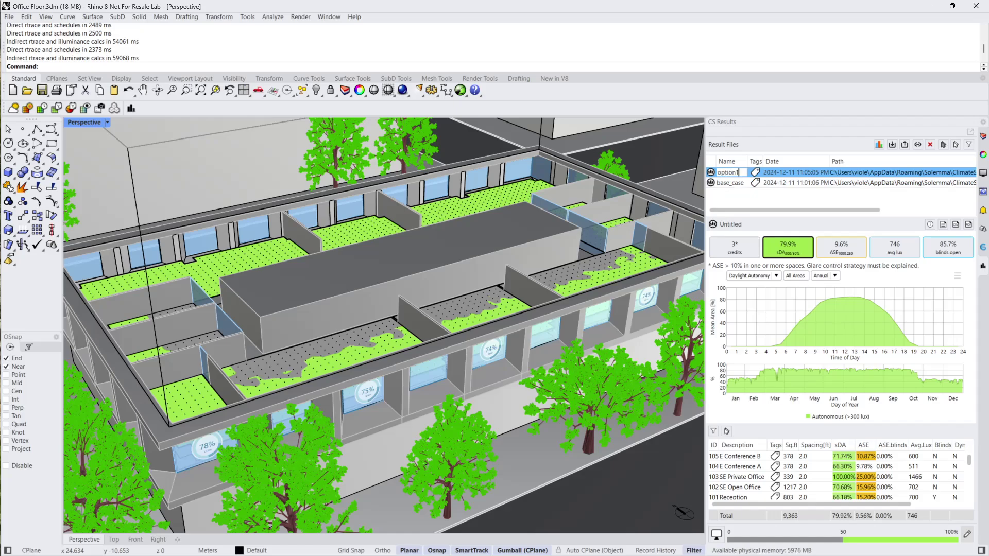
key("Return")
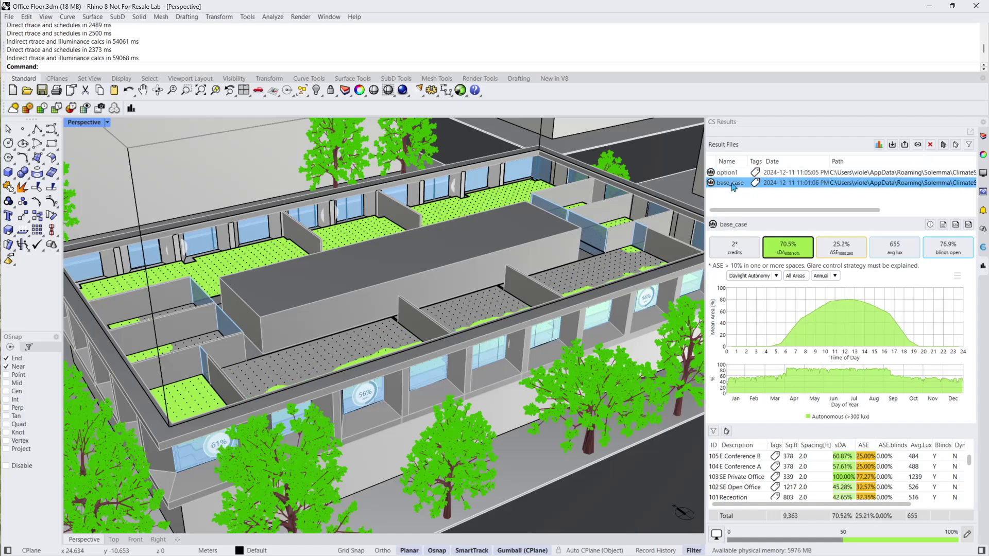
Compare annual sunlight exposure between option1 and base_case.
scroll(384, 326, "up", 3)
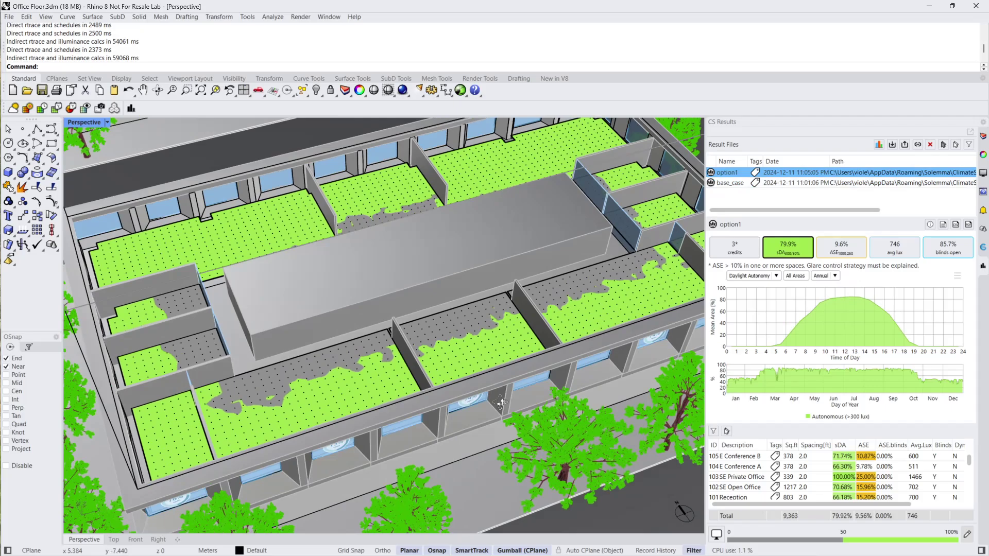
left_click(830, 245)
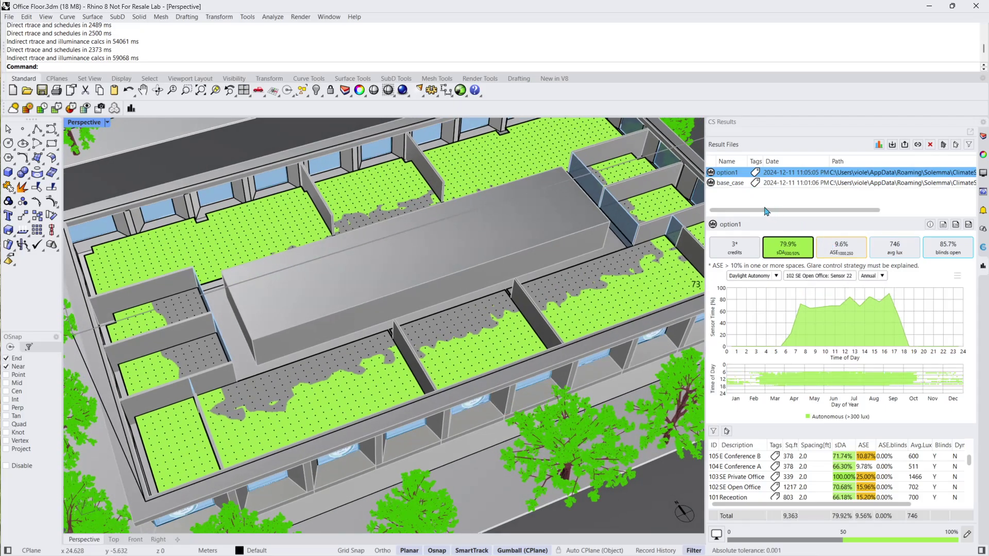
left_click(741, 184)
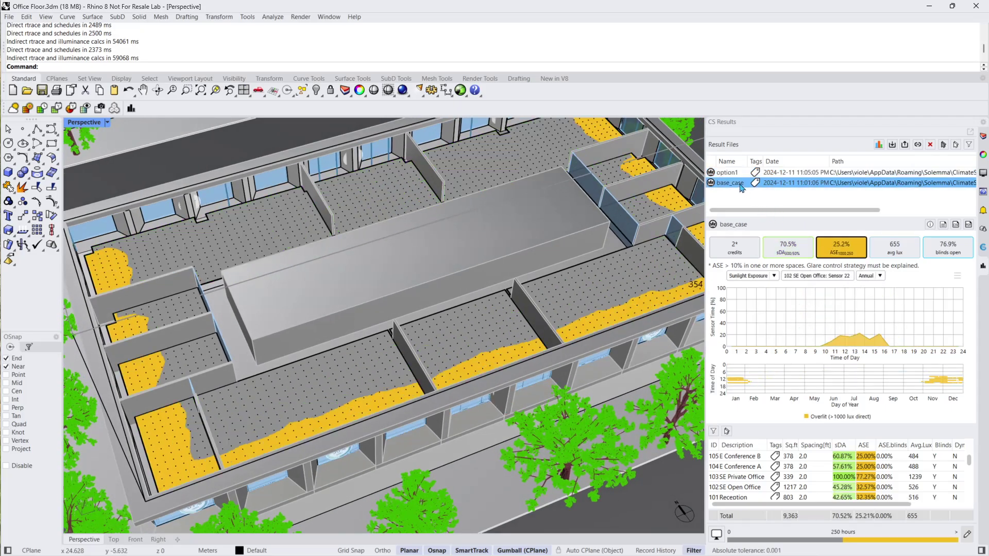
key("Up")
key("Down")
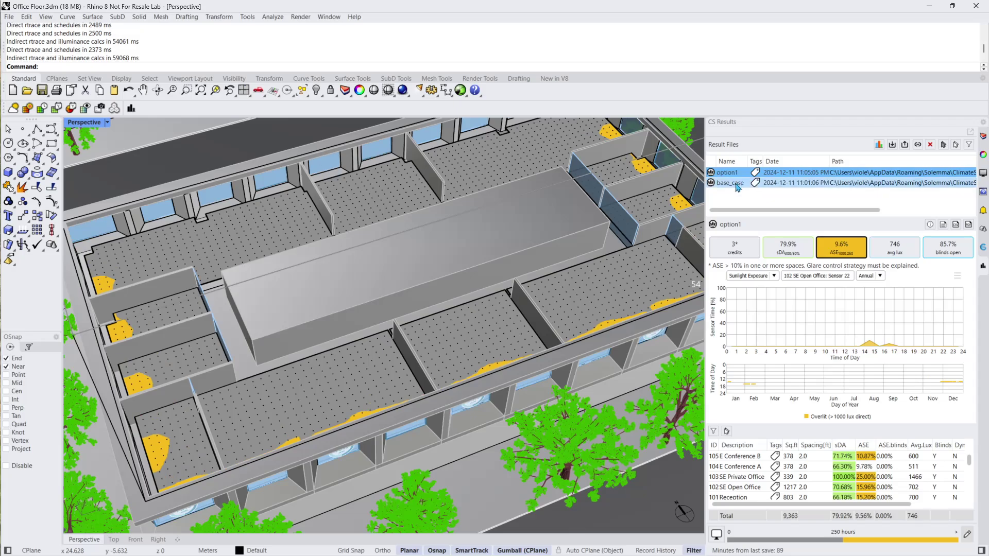
key("Up")
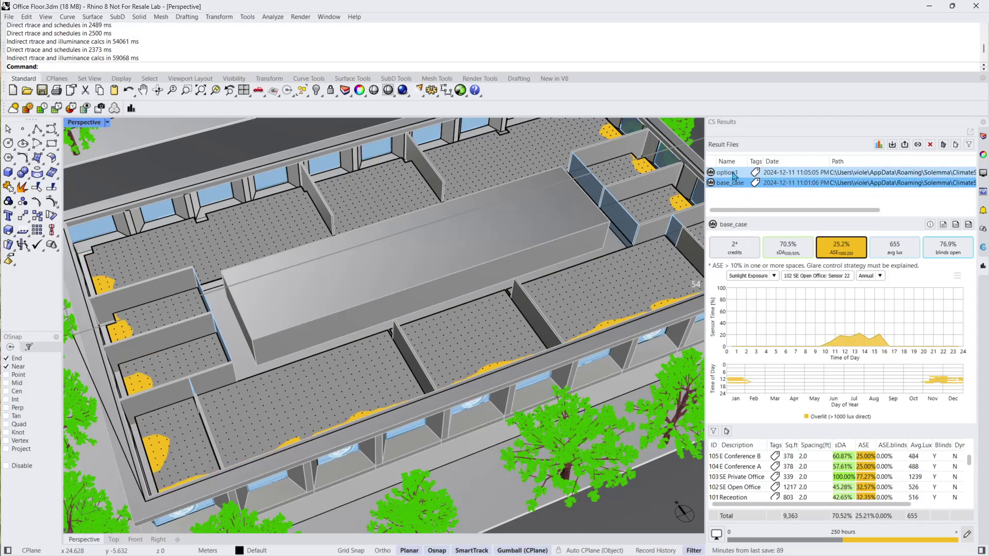
Compare blinds-open and sDA results between option1 and base_case, ending on option1.
left_click(956, 253)
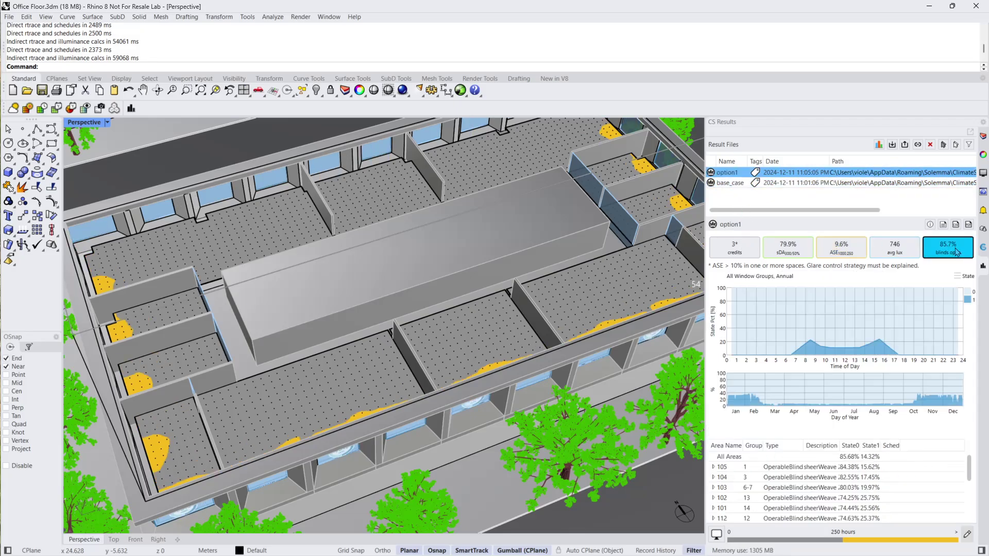
left_click(735, 184)
left_click(733, 175, "ctrl")
left_click(808, 249)
left_click(735, 184)
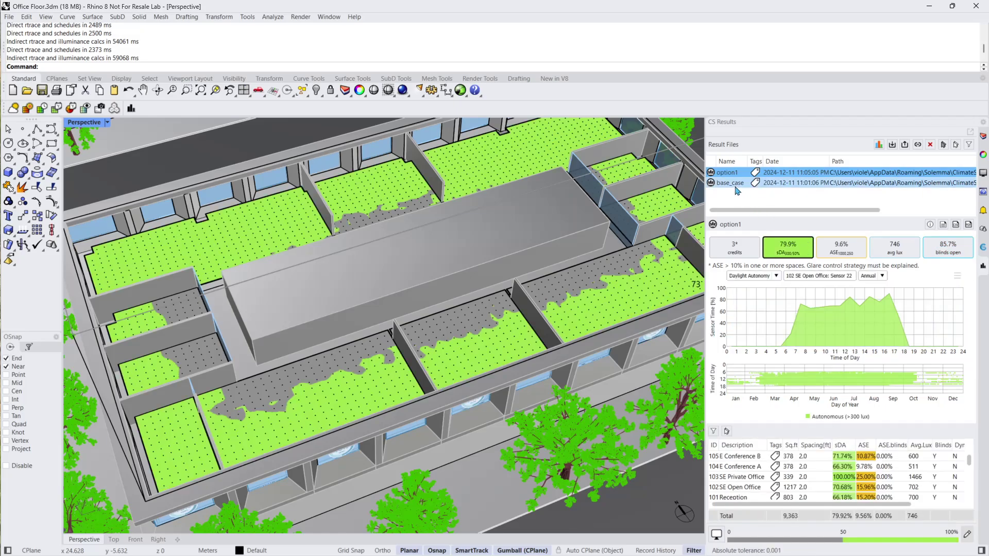
left_click(735, 175)
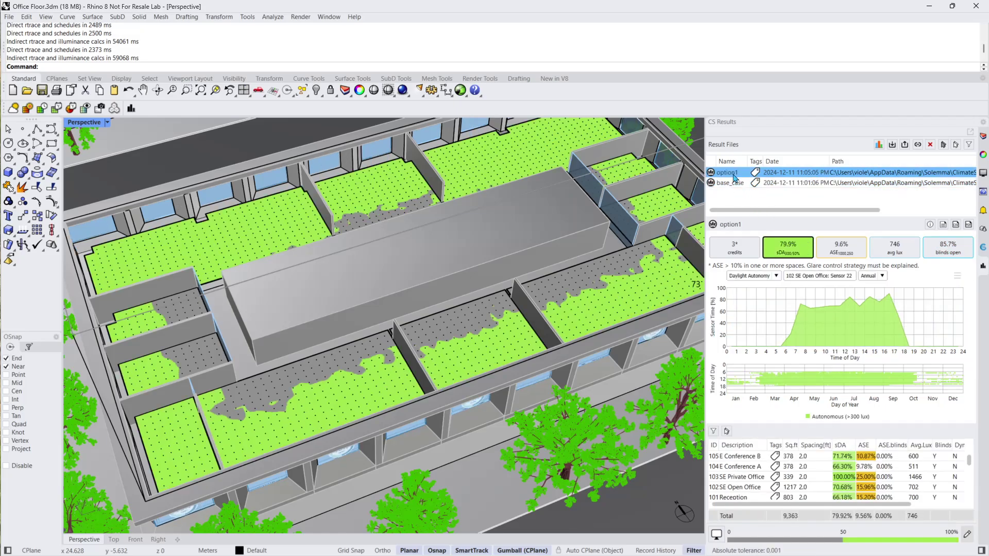
Generate the LEED v4.1 daylight PDF report for option1 and open its saved location.
scroll(396, 343, "down", 3)
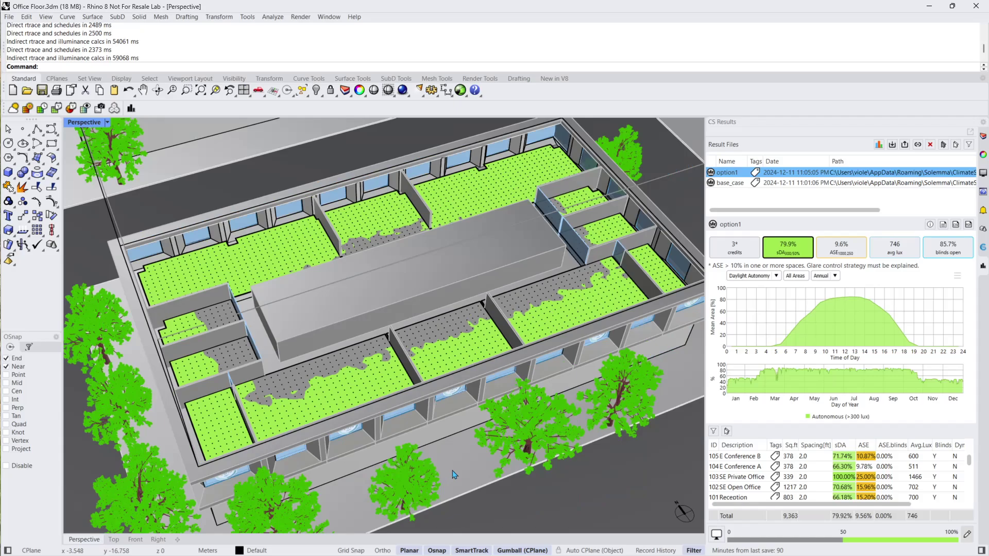
right_click_drag(459, 475, 458, 456)
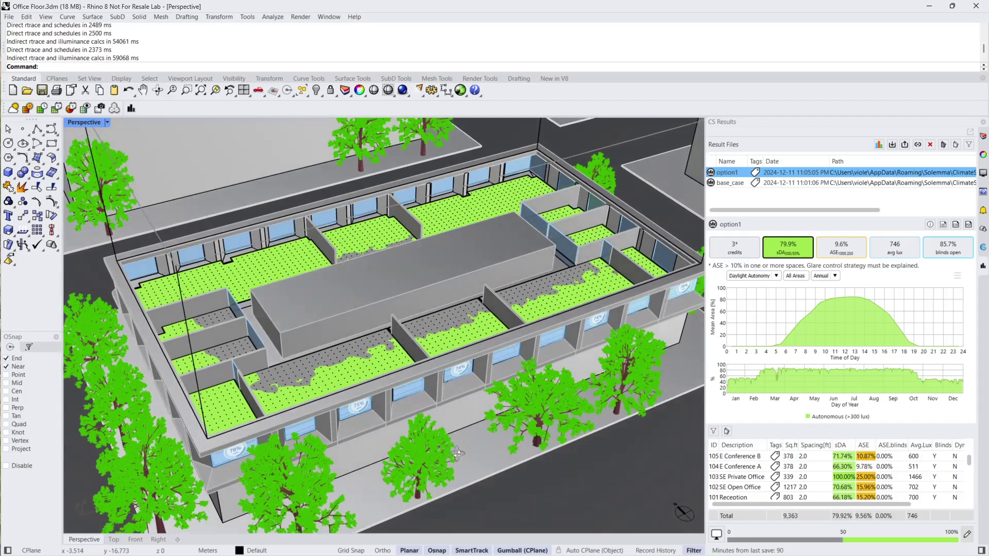
left_click(969, 225)
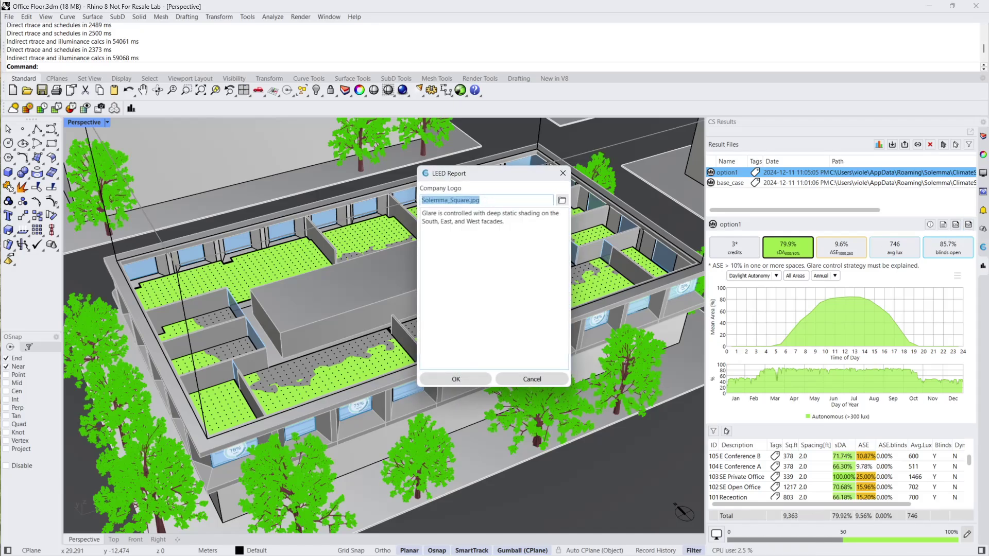
left_click(471, 379)
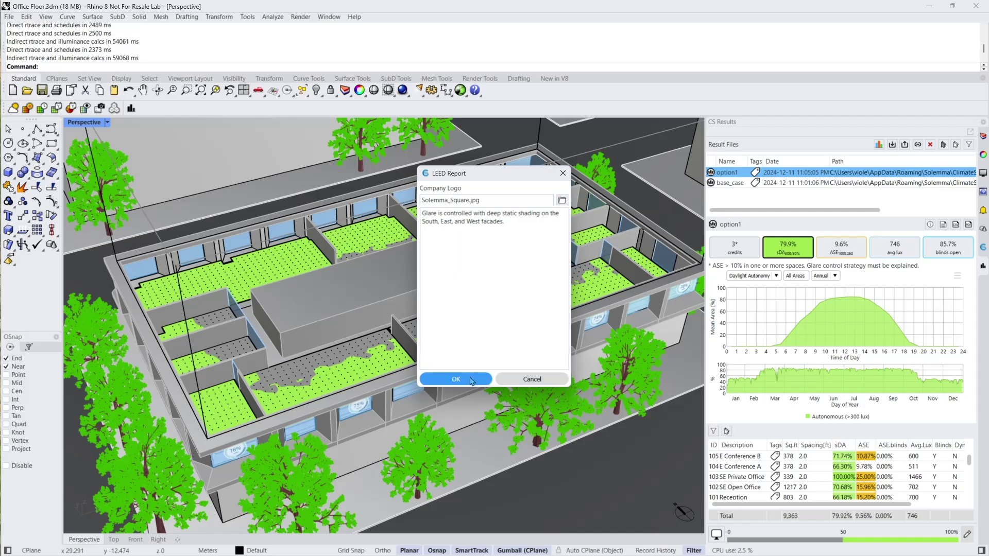
left_click(471, 380)
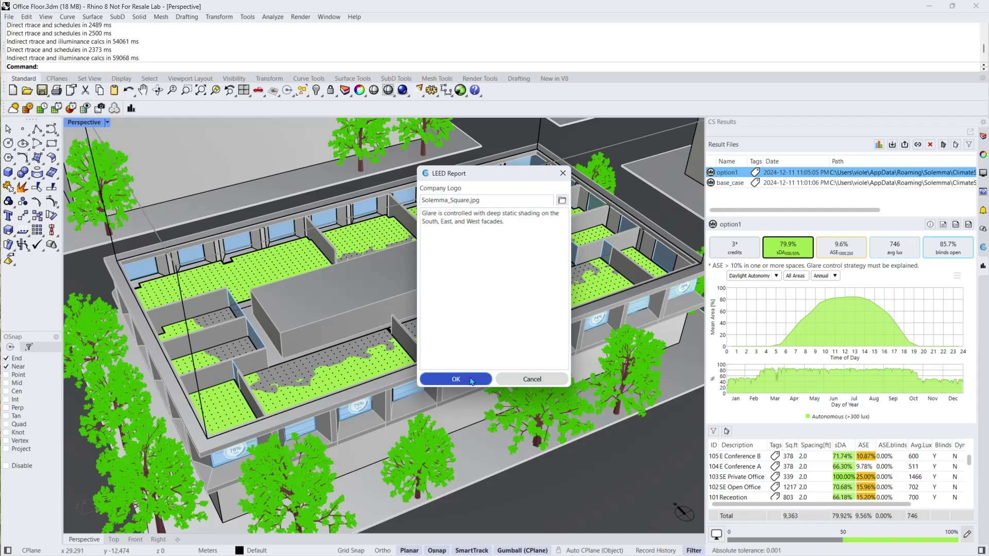
left_click(530, 379)
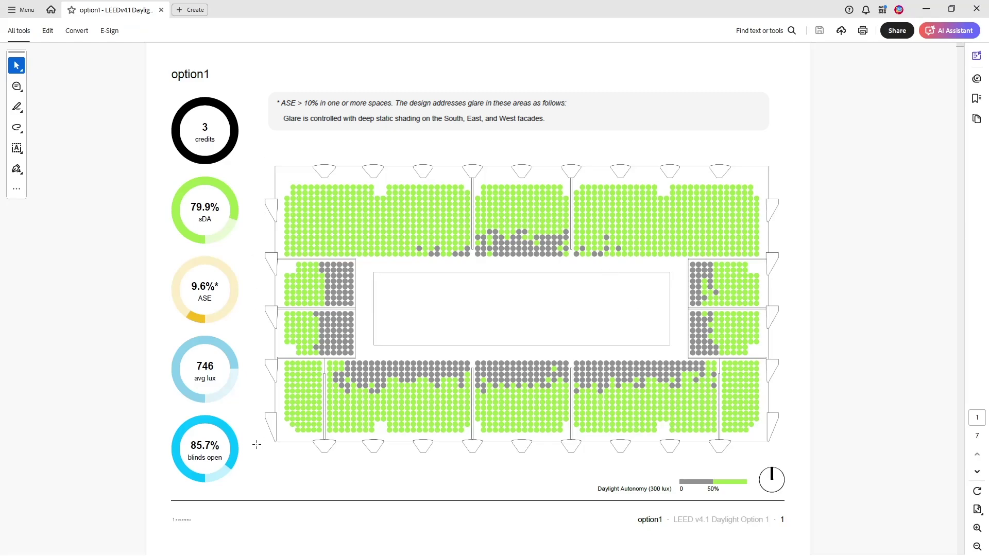
Scroll through the option1 report from the summary to the Appendix A3 glossary.
scroll(256, 444, "down", 5)
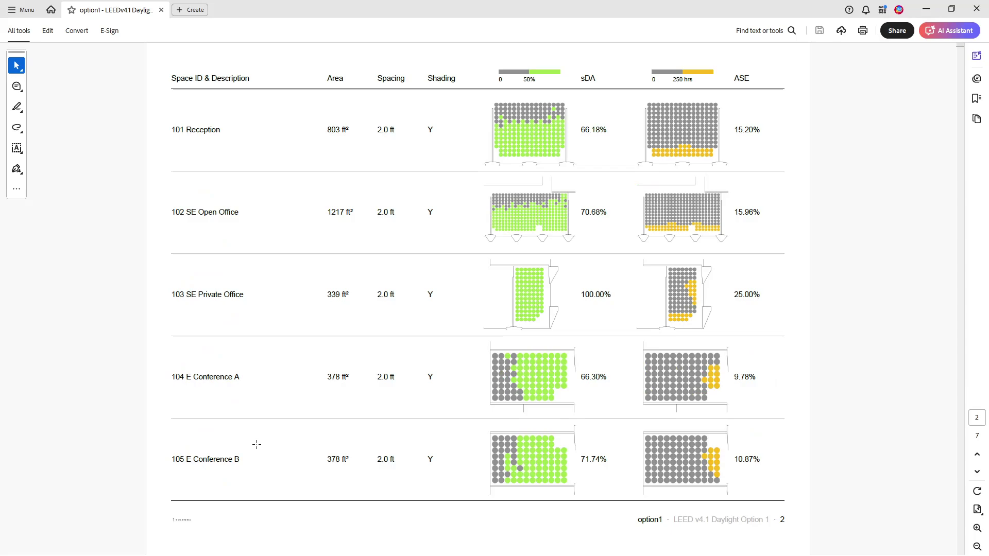
scroll(256, 444, "down", 5)
scroll(256, 444, "down", 5)
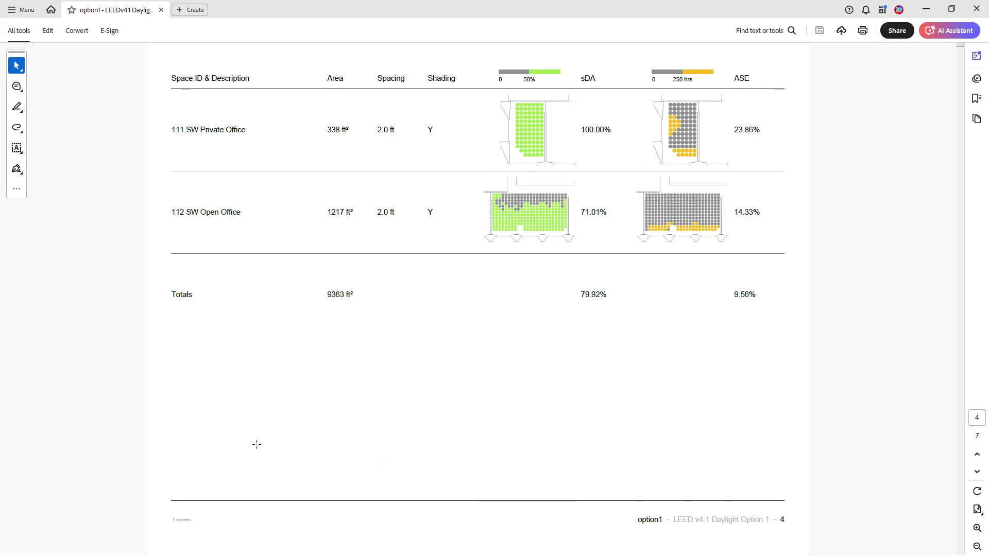
scroll(257, 444, "down", 5)
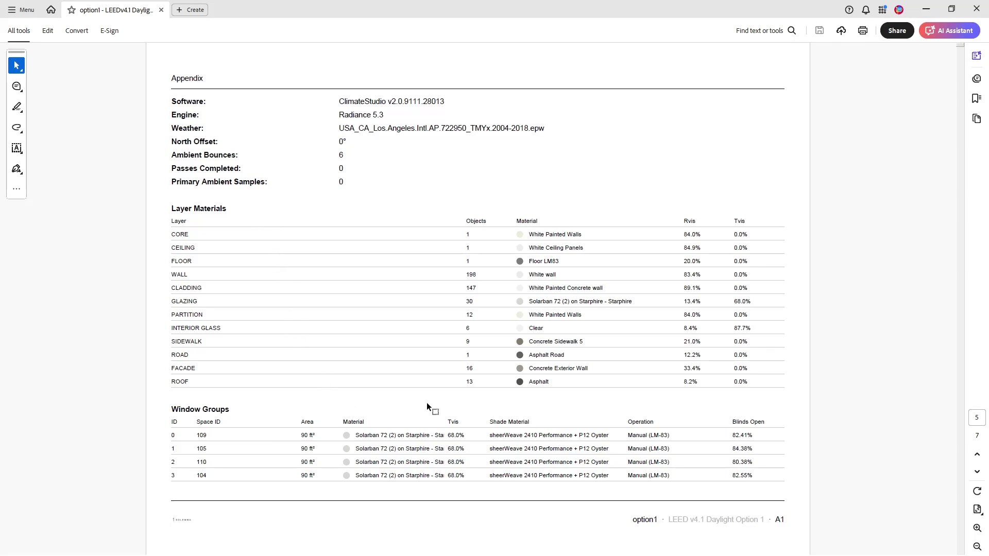
scroll(427, 403, "down", 5)
scroll(426, 403, "down", 5)
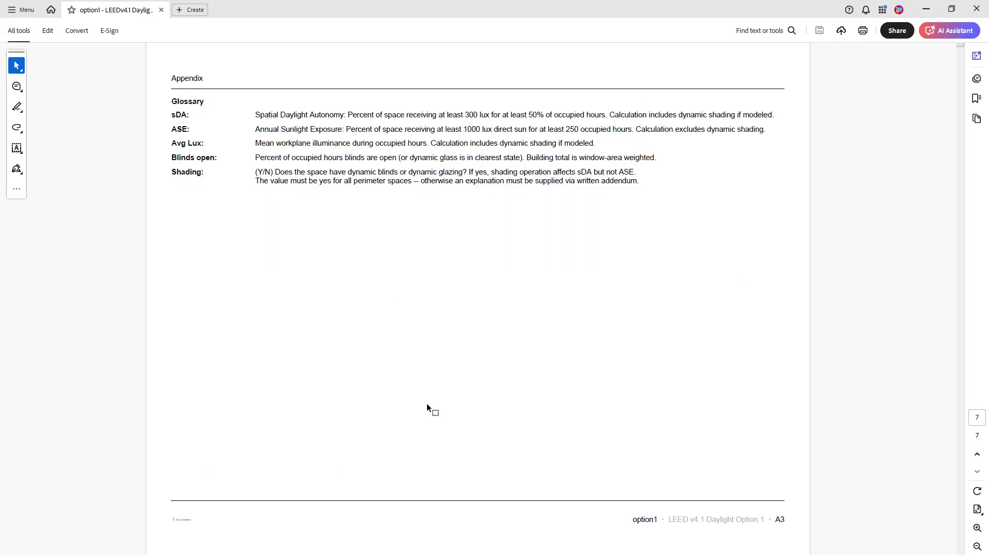